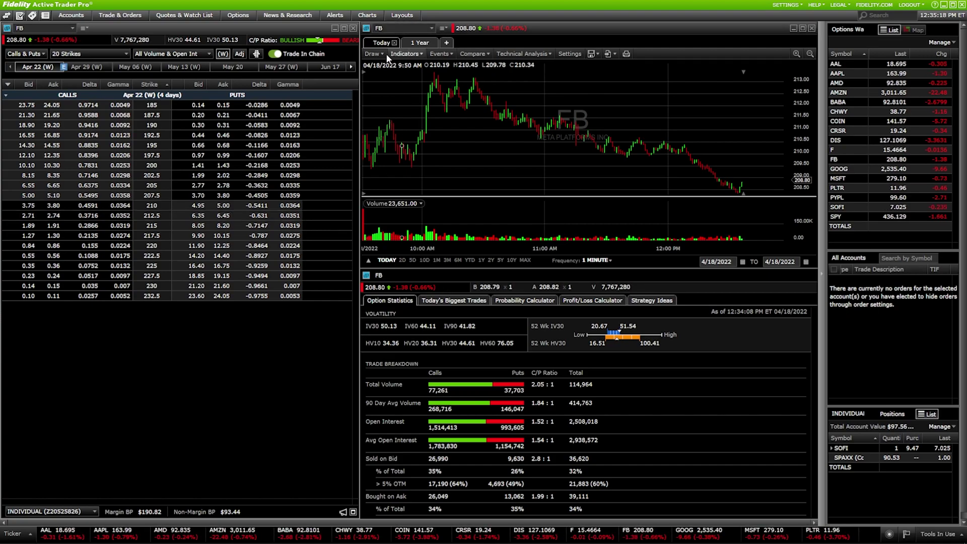
# - Open a Buy ticket for FB from the chart and check its prefilled 208.79 limit price
pyautogui.rightClick(397, 86)
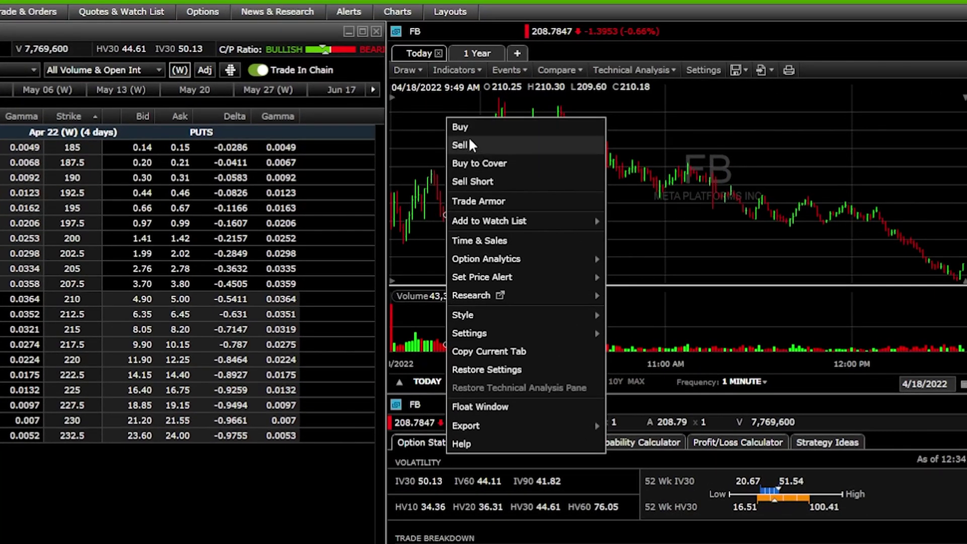
pyautogui.click(463, 129)
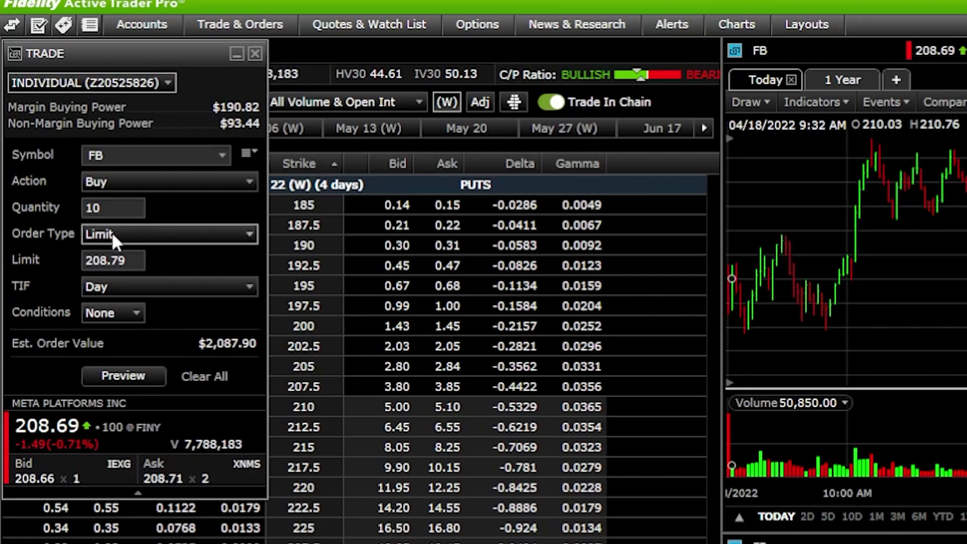
pyautogui.click(108, 260)
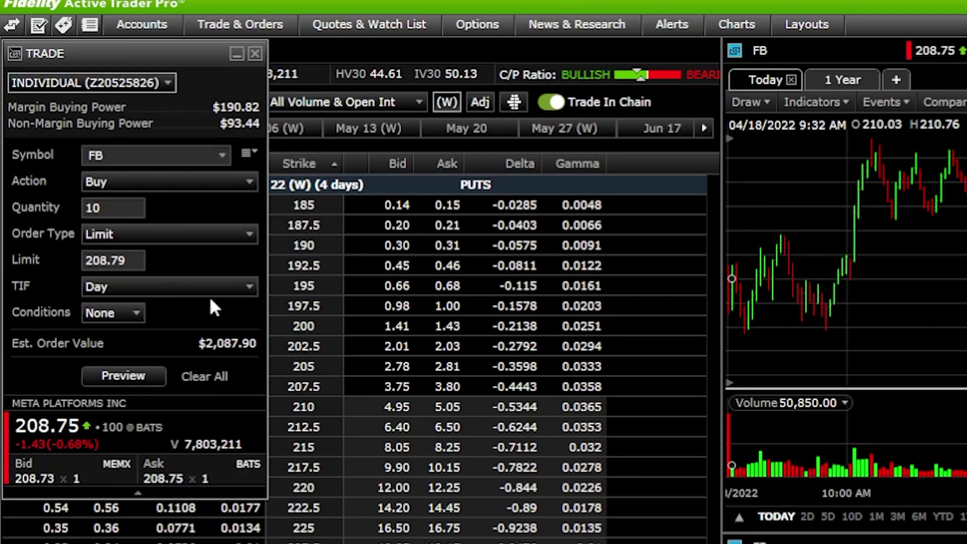
# - Close the FB buy ticket and open the Trade settings from the SETTINGS menu
pyautogui.click(255, 53)
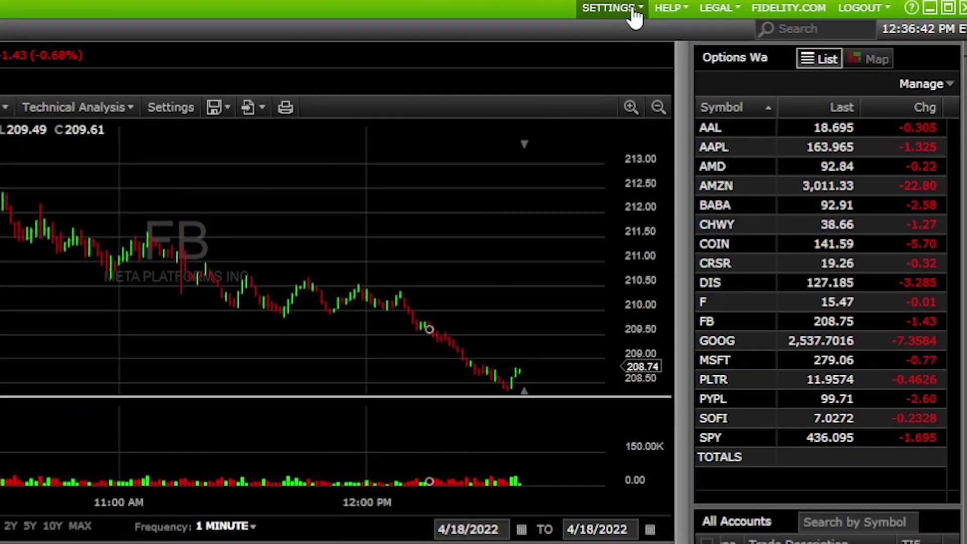
pyautogui.click(776, 6)
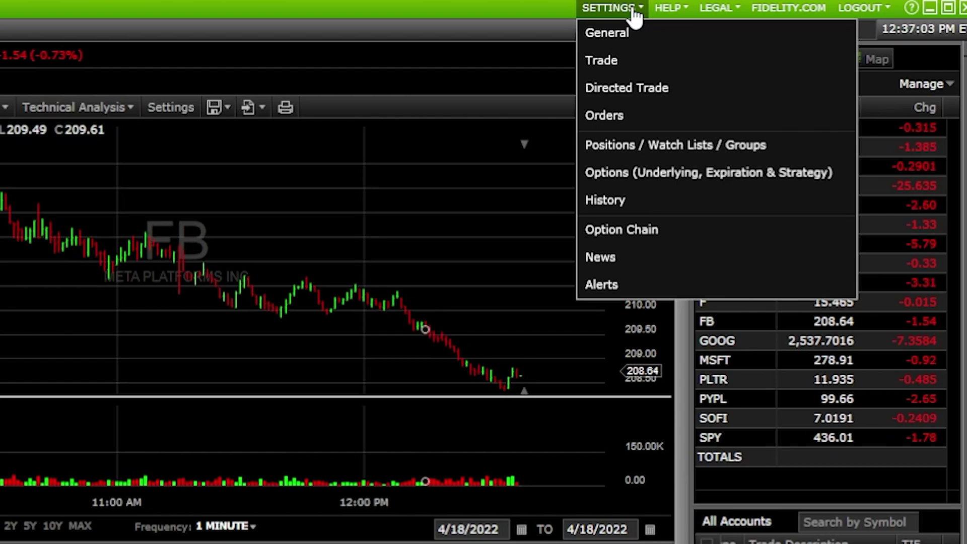
pyautogui.click(618, 59)
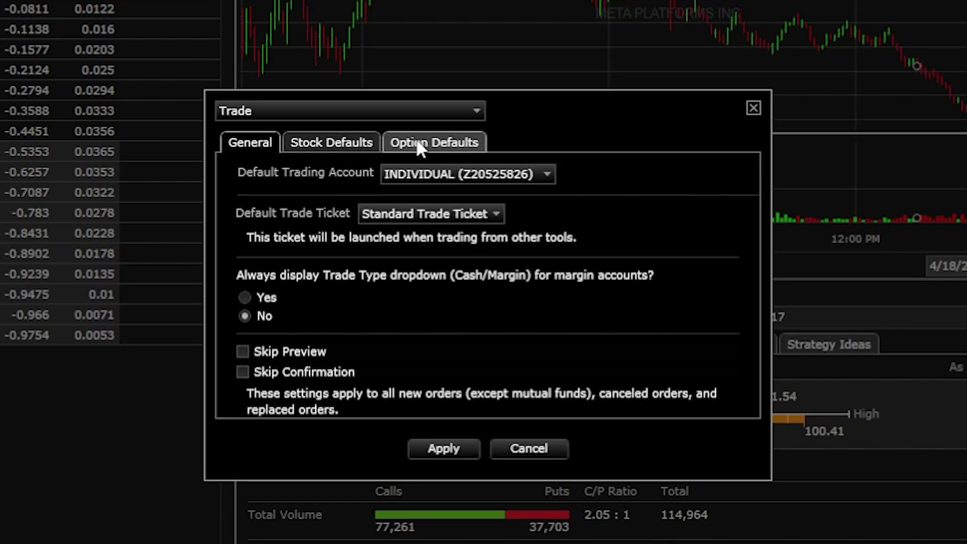
# - On Stock Defaults, set quantity 5, keep Limit, choose Good 'til Canceled, keep buying at the ask
pyautogui.click(336, 142)
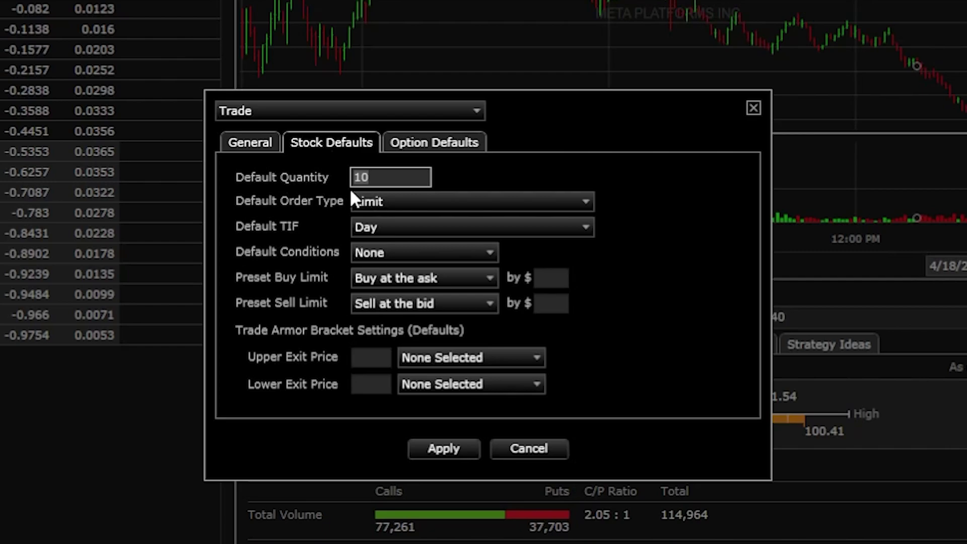
pyautogui.click(391, 178)
pyautogui.write('5')
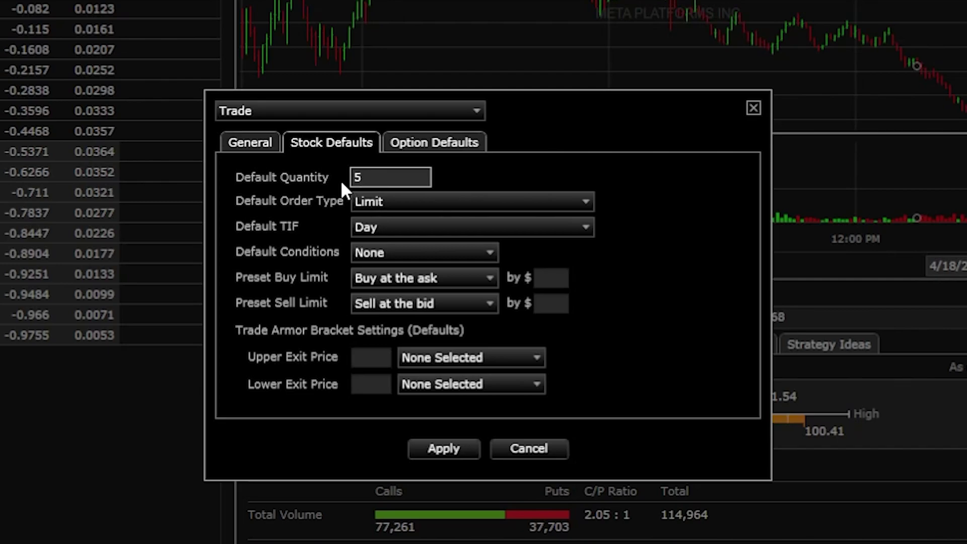
pyautogui.click(388, 203)
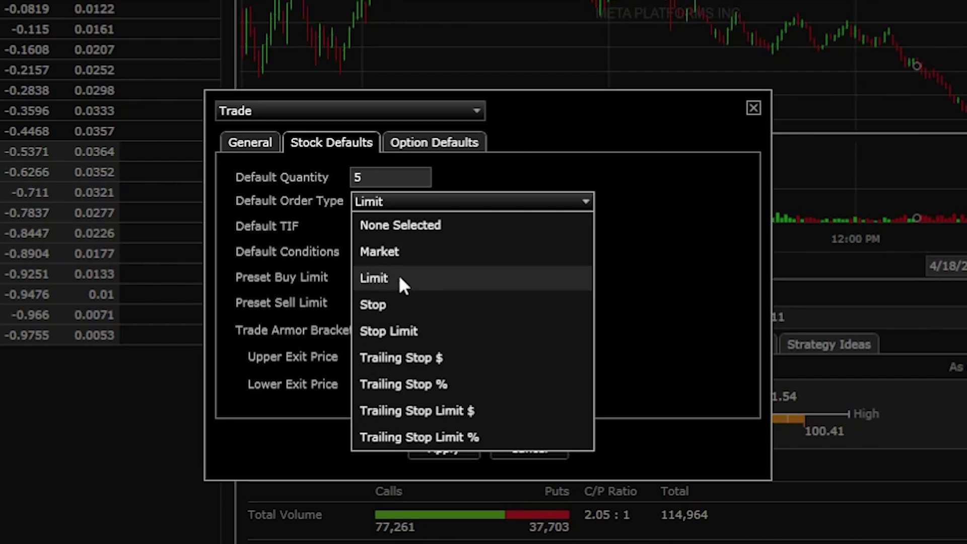
pyautogui.click(382, 278)
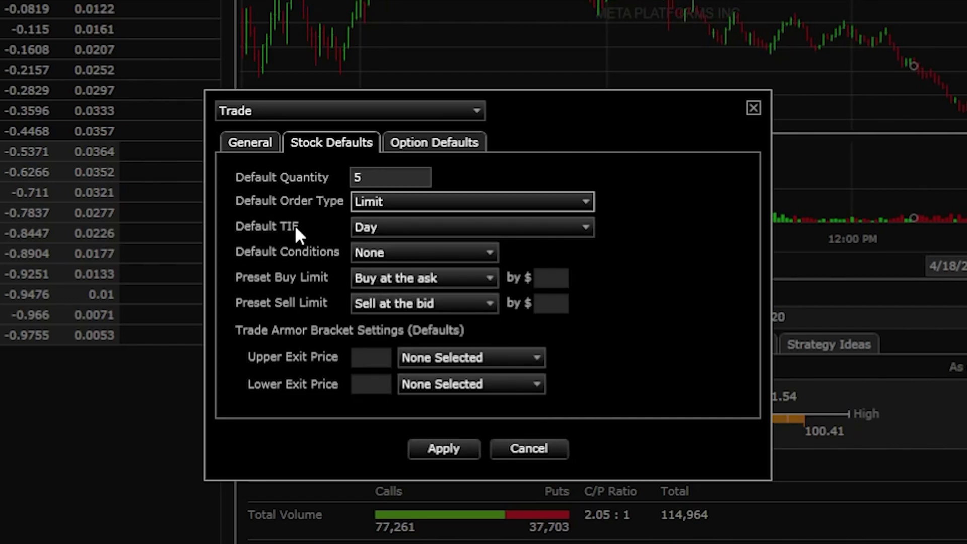
pyautogui.click(379, 229)
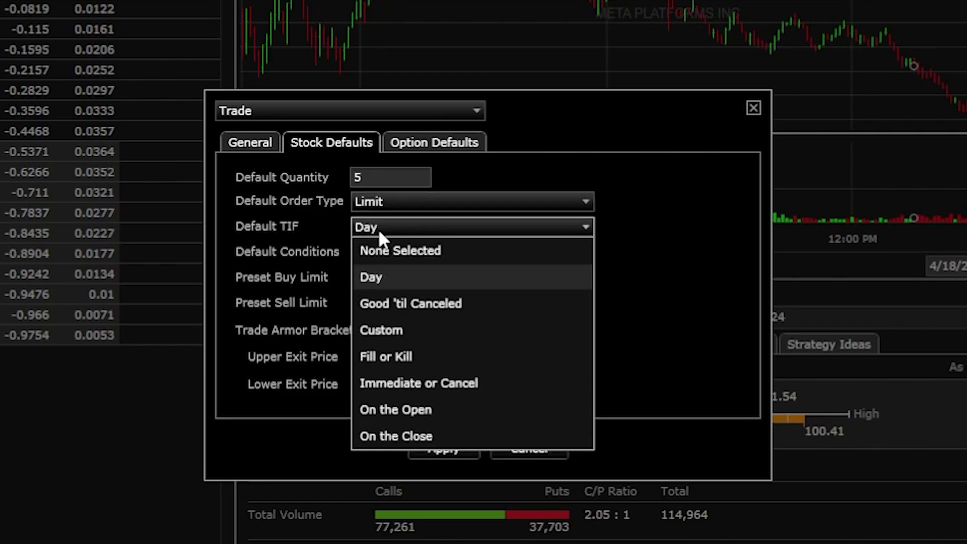
pyautogui.click(404, 307)
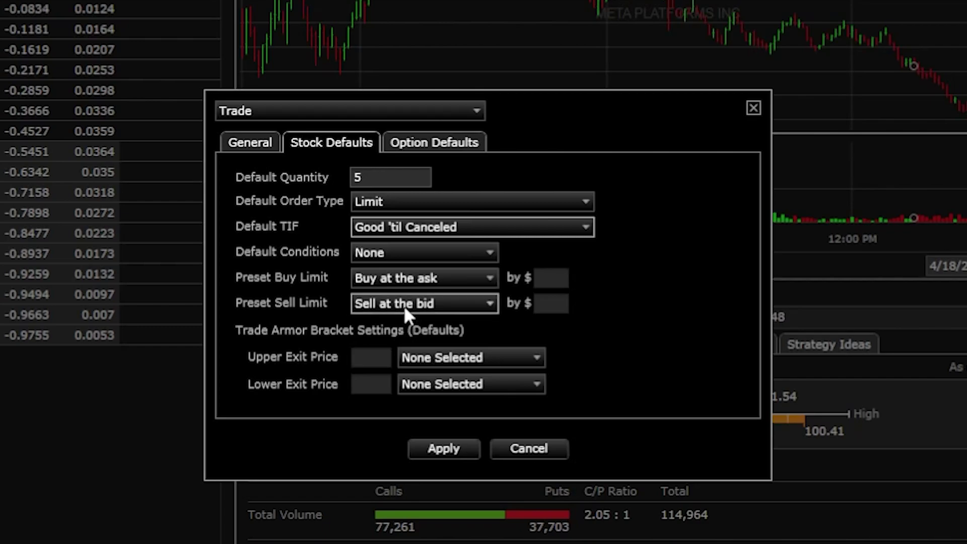
pyautogui.click(426, 283)
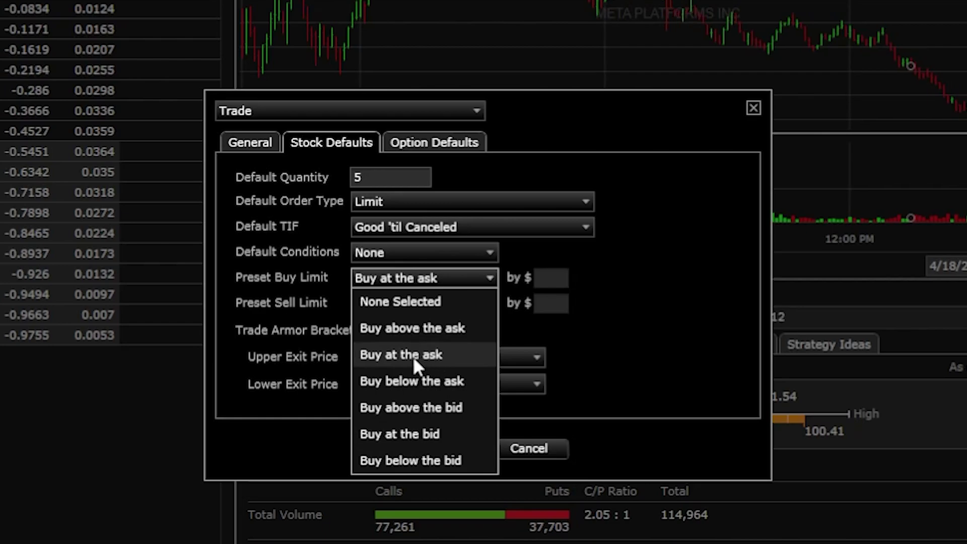
pyautogui.click(396, 358)
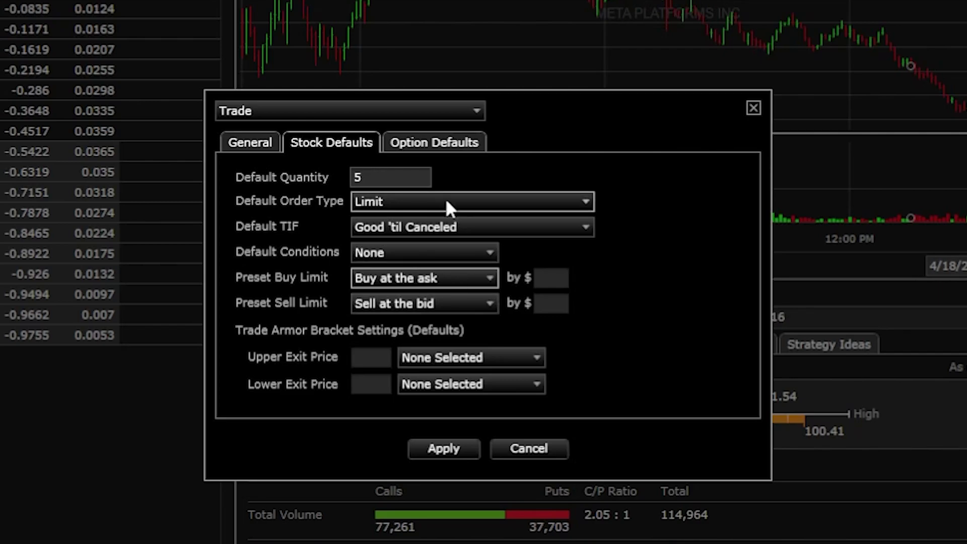
# - On Option Defaults, set quantity 1, keep Limit and Day, buy at the ask, sell at the bid
pyautogui.click(445, 146)
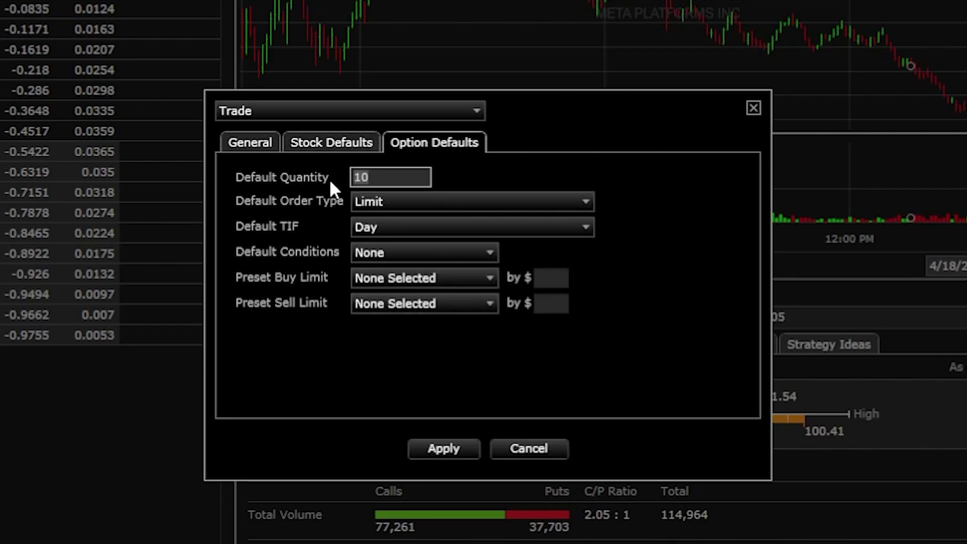
pyautogui.click(382, 177)
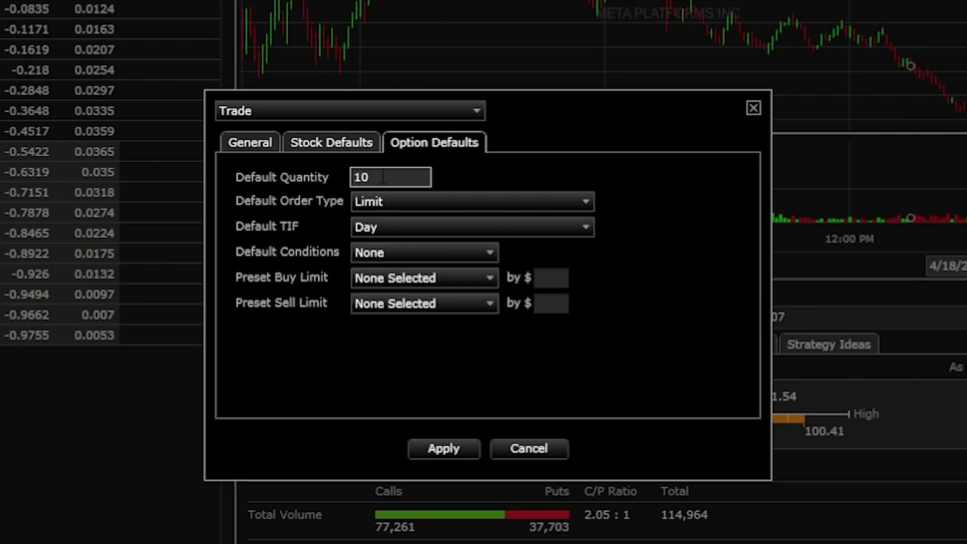
pyautogui.press('BackSpace')
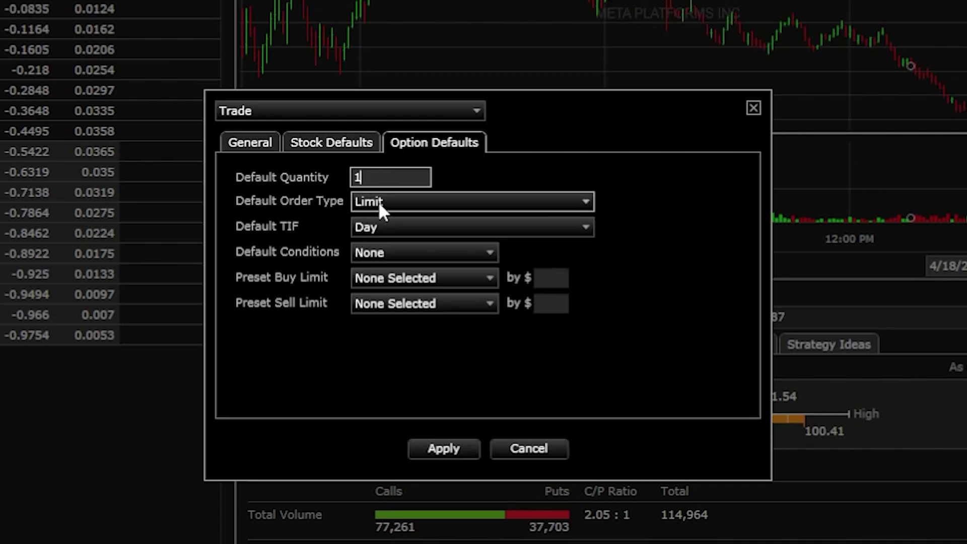
pyautogui.click(401, 198)
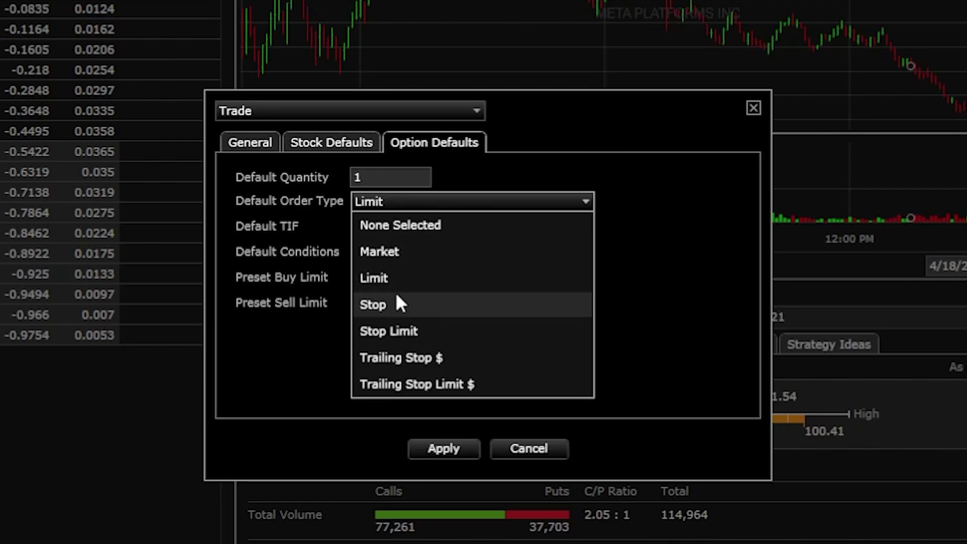
pyautogui.click(395, 277)
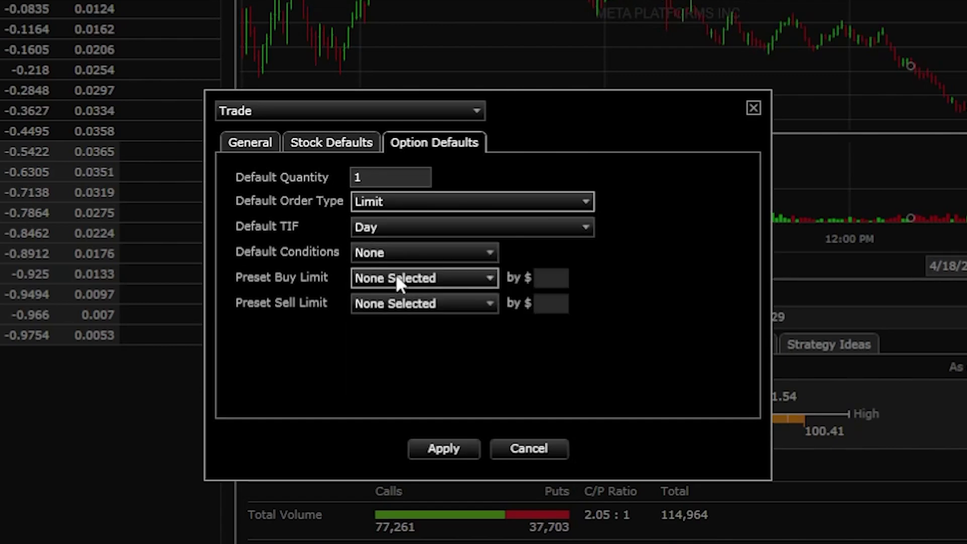
pyautogui.click(383, 227)
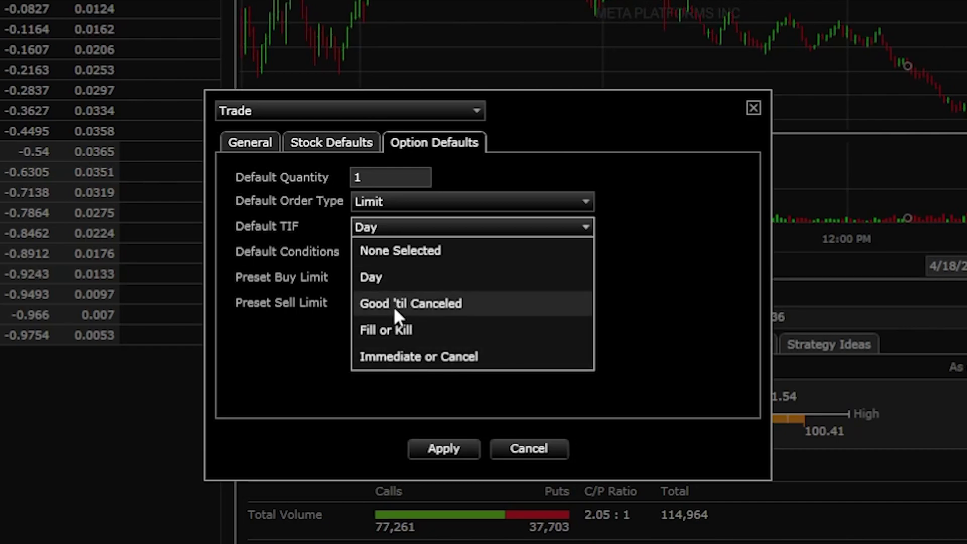
pyautogui.click(379, 277)
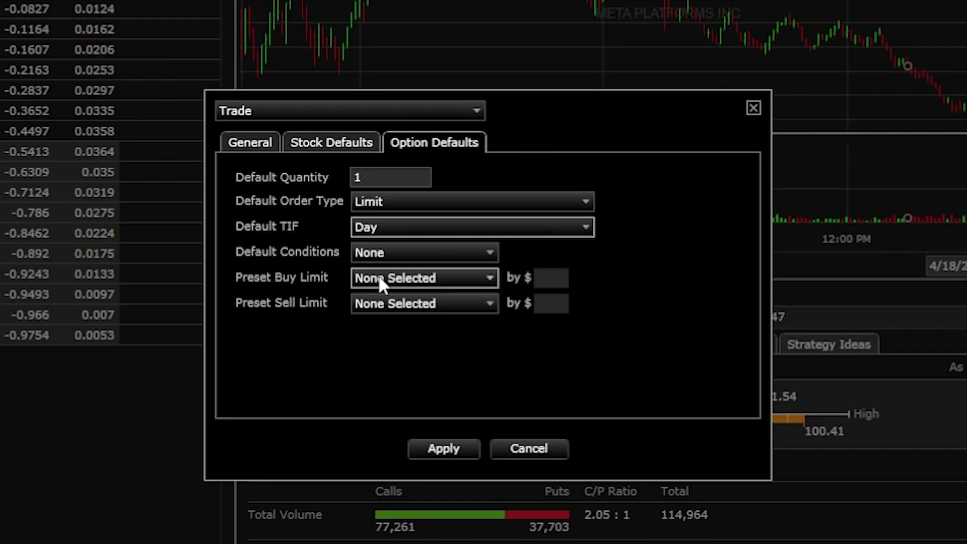
pyautogui.click(408, 278)
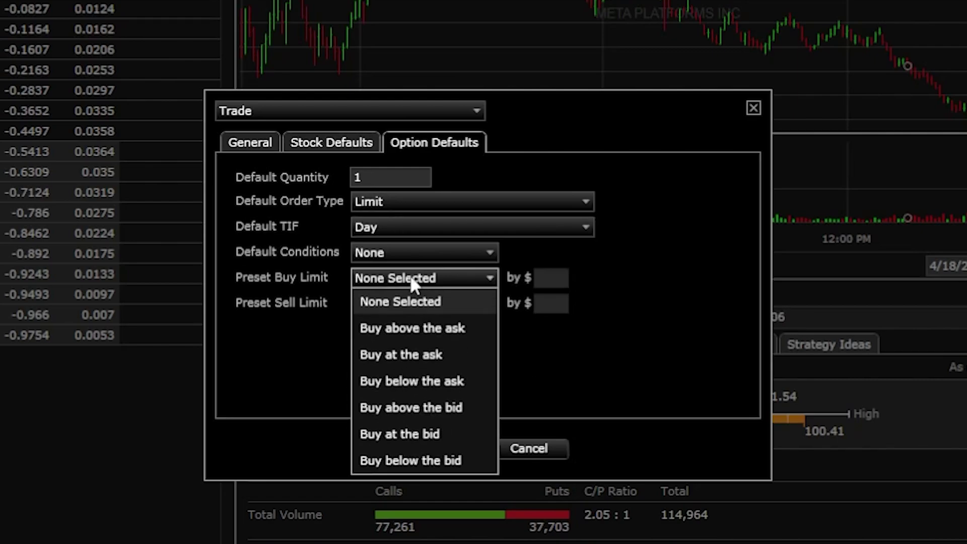
pyautogui.click(412, 351)
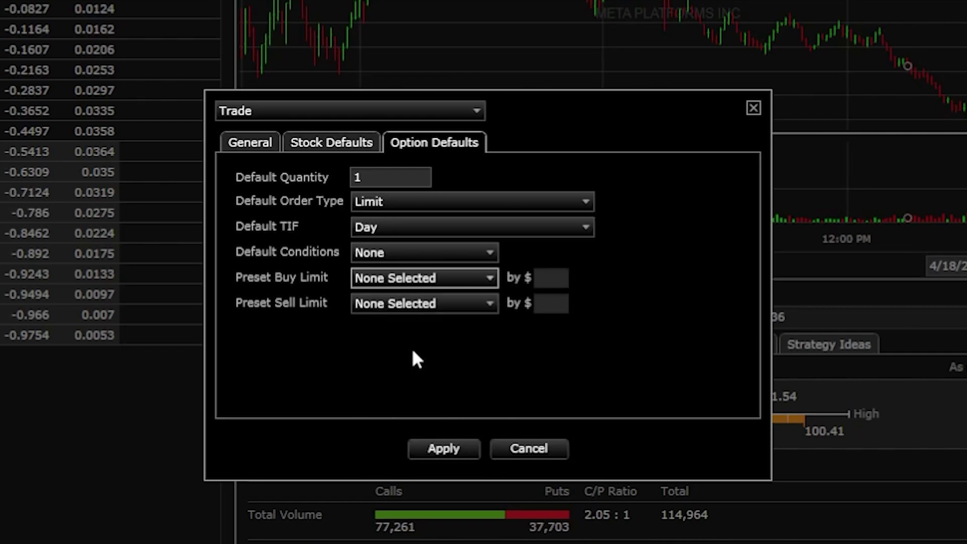
pyautogui.click(399, 303)
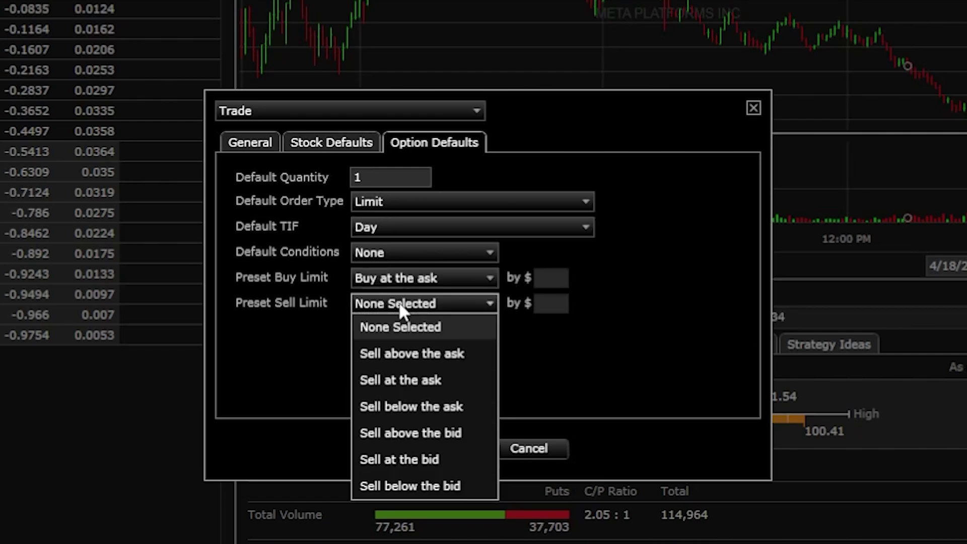
pyautogui.click(410, 458)
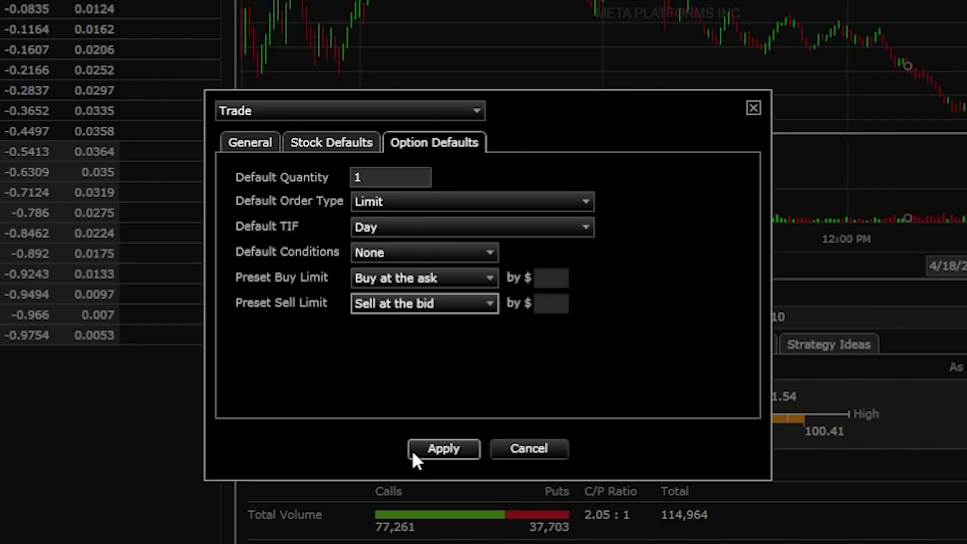
# - Apply the new defaults, then check that a test FB buy ticket shows 5 shares, Limit, Good 'til Canceled, and close it
pyautogui.click(414, 451)
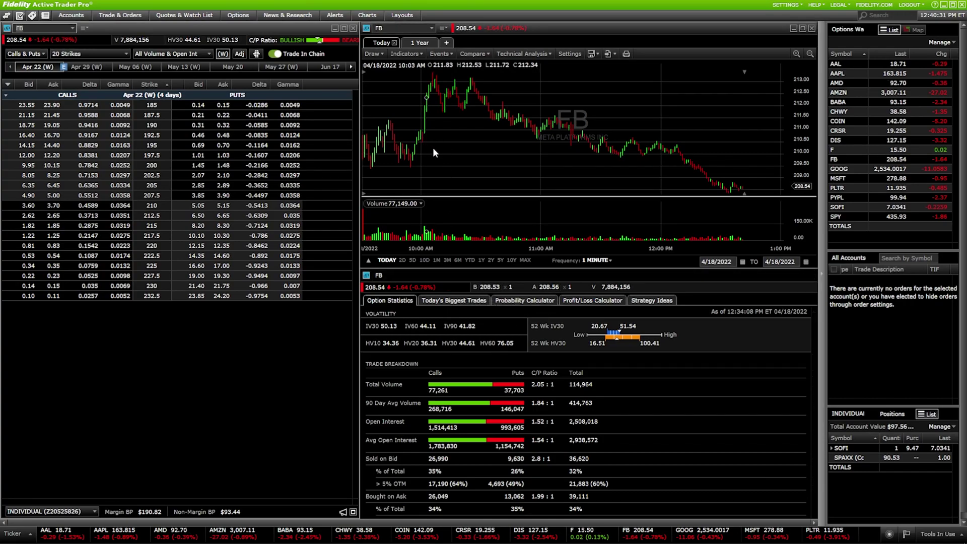
pyautogui.rightClick(402, 89)
pyautogui.press('Escape')
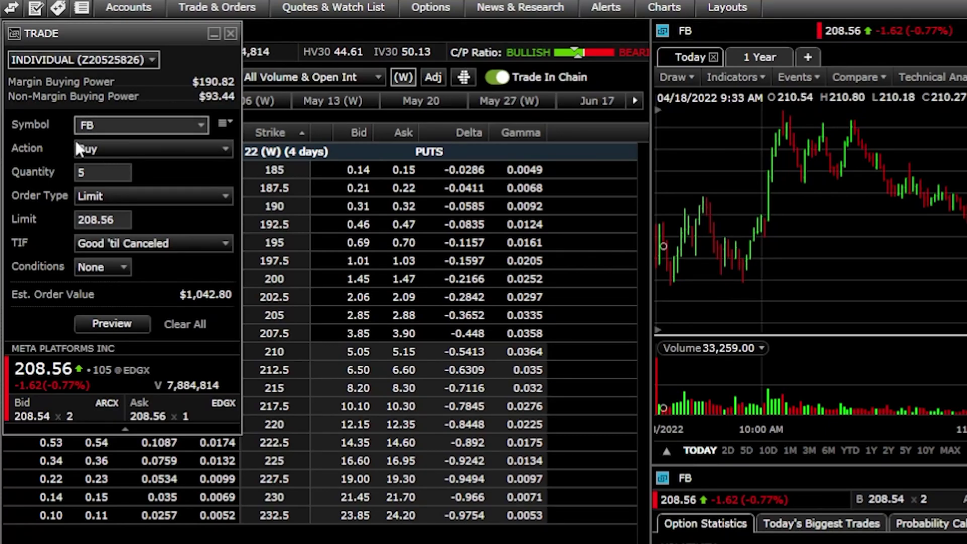
pyautogui.click(89, 171)
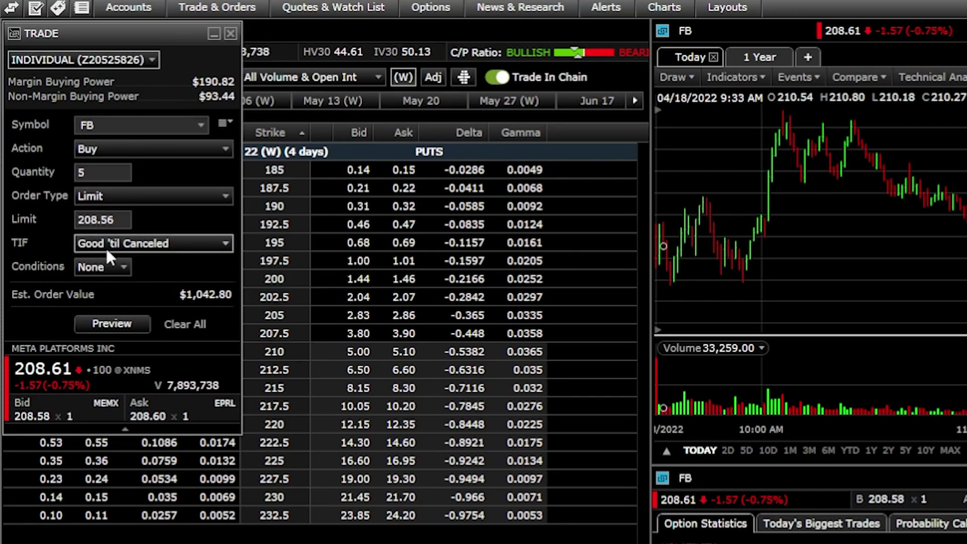
pyautogui.click(230, 31)
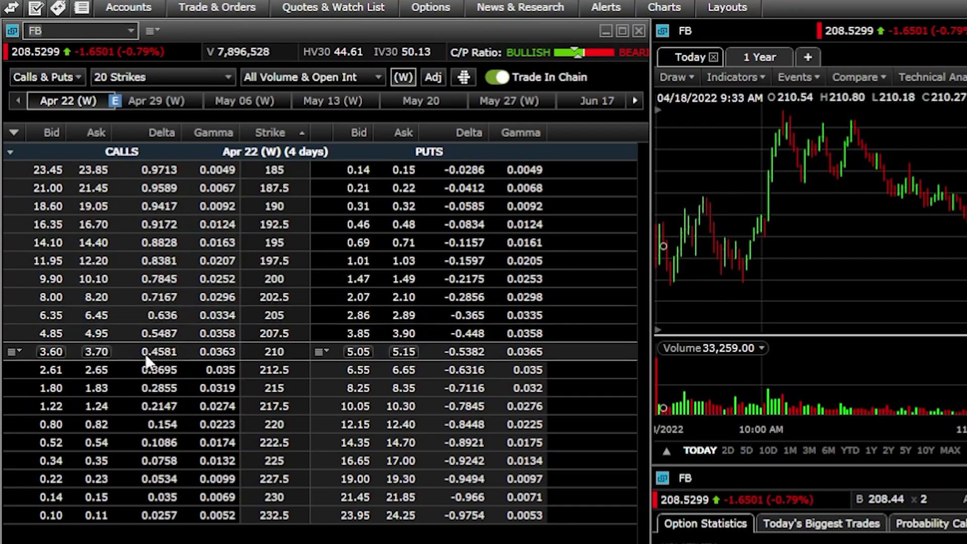
# - Start a Buy to Open order for one FB Apr 22 2022 210 call at its 3.70 ask
pyautogui.click(100, 355)
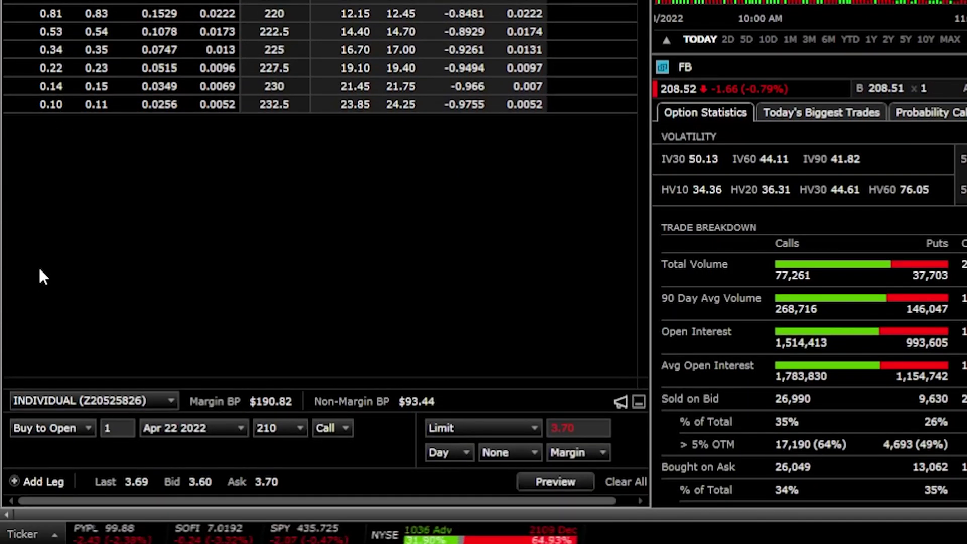